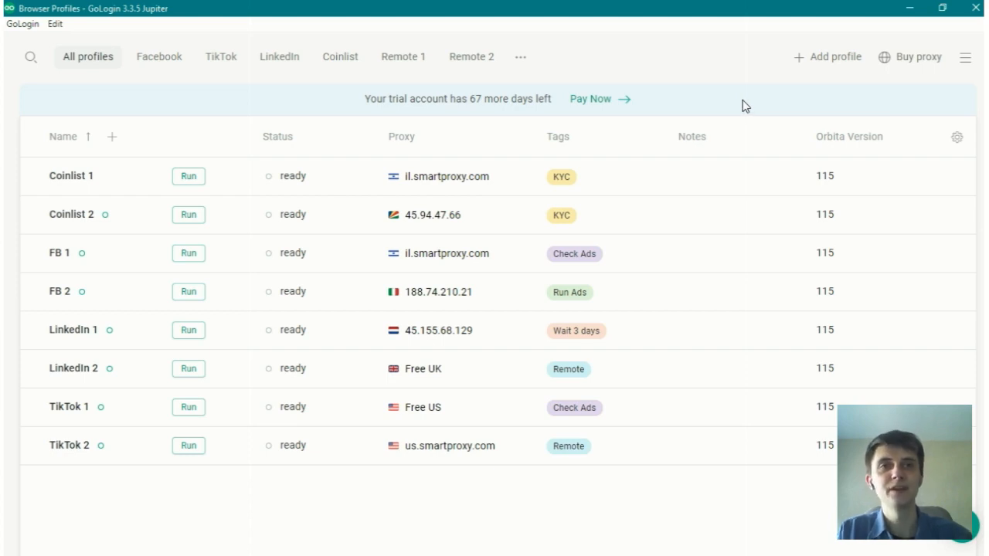
# Step: Start a team member invitation with the invitee's e-mail address and limit access to selected folders
pyautogui.click(966, 61)
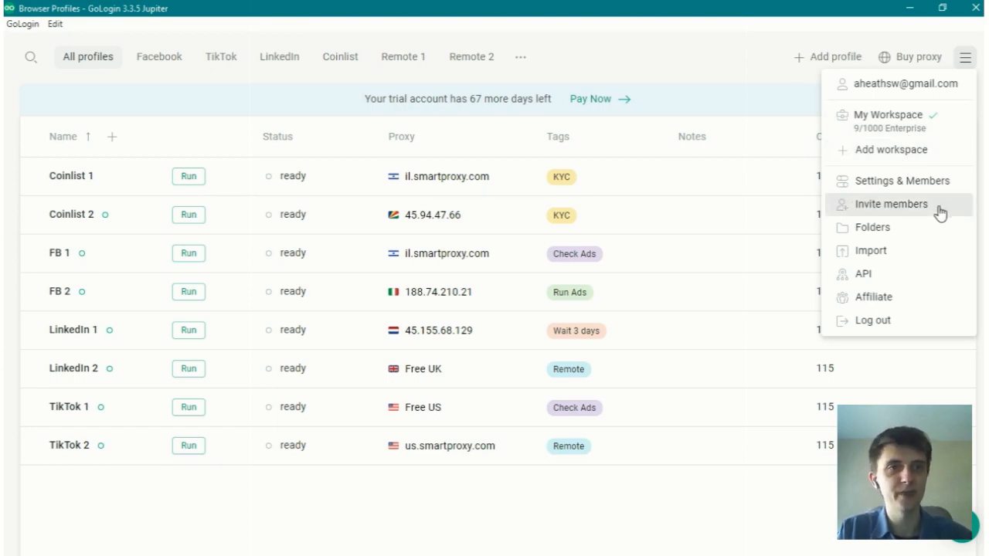
pyautogui.click(891, 204)
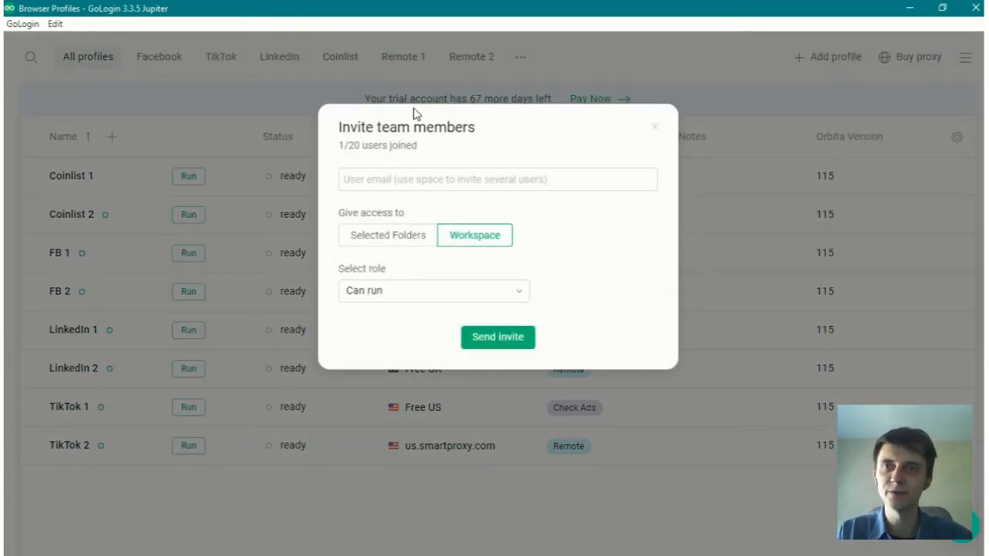
pyautogui.moveTo(338, 145); pyautogui.dragTo(425, 152)
pyautogui.click(426, 152)
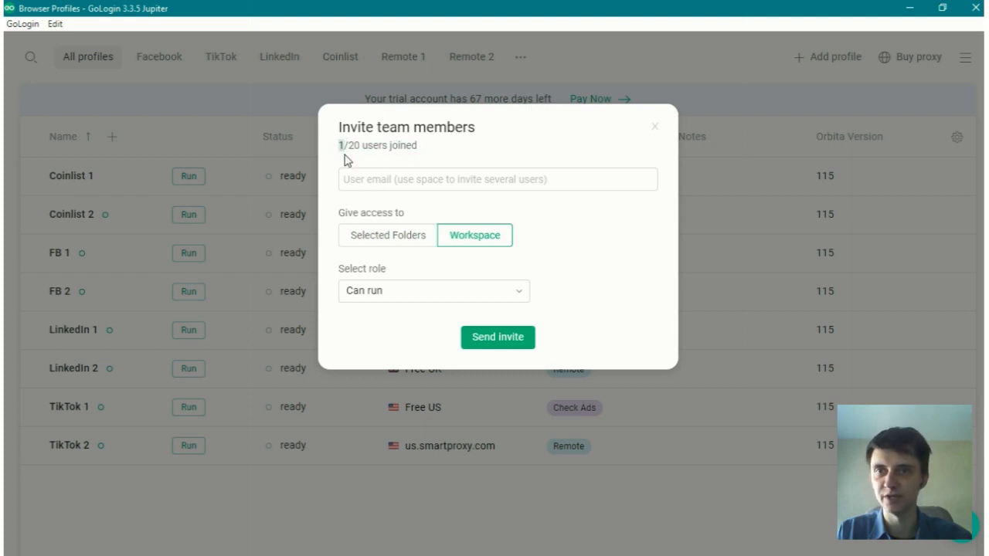
pyautogui.doubleClick(356, 145)
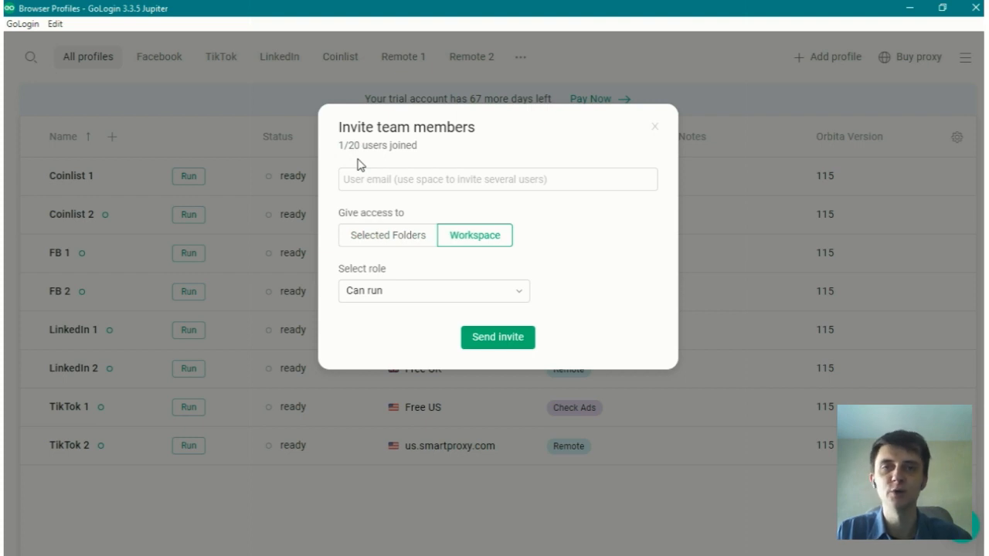
pyautogui.moveTo(351, 145); pyautogui.dragTo(361, 148)
pyautogui.click(364, 157)
pyautogui.click(409, 179)
pyautogui.hotkey('ctrl', 'v')
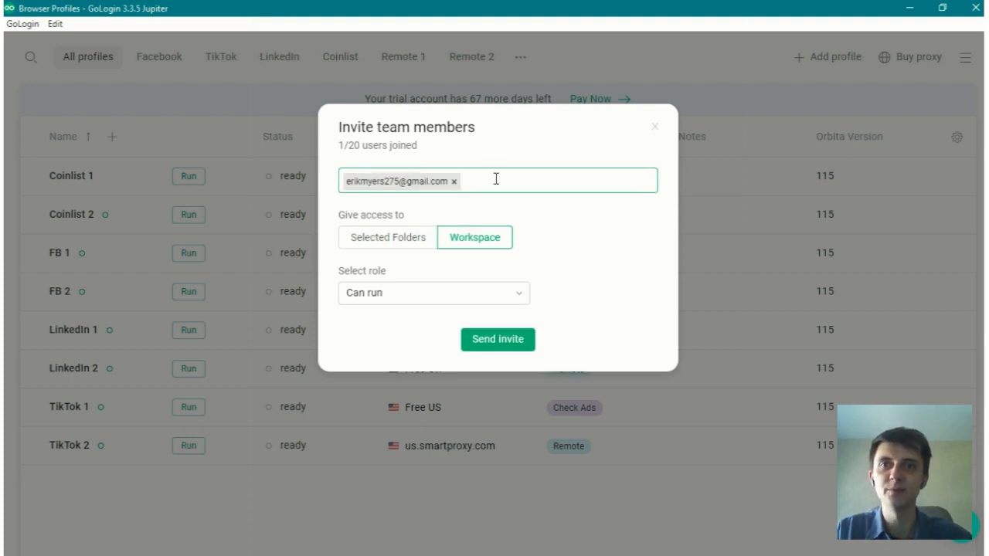
pyautogui.click(379, 223)
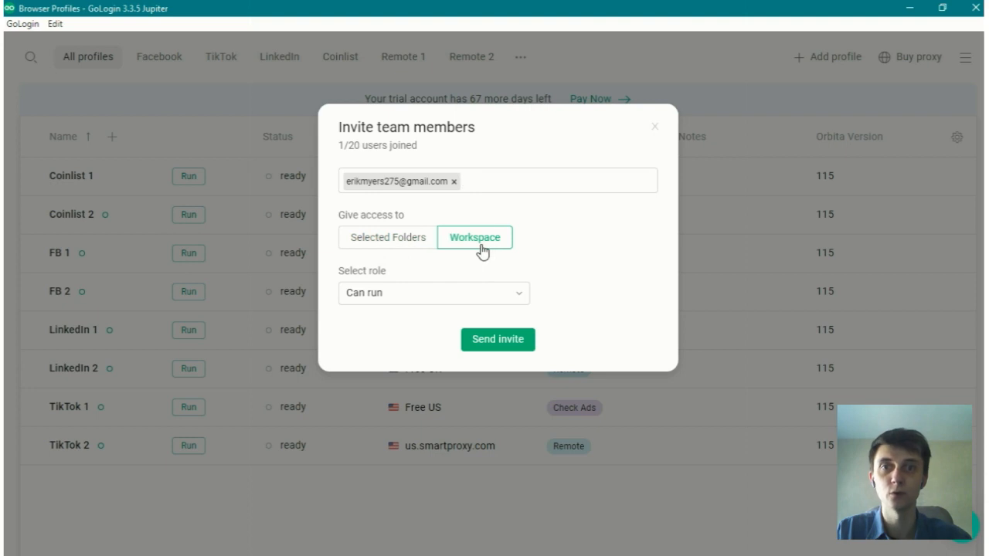
pyautogui.click(390, 246)
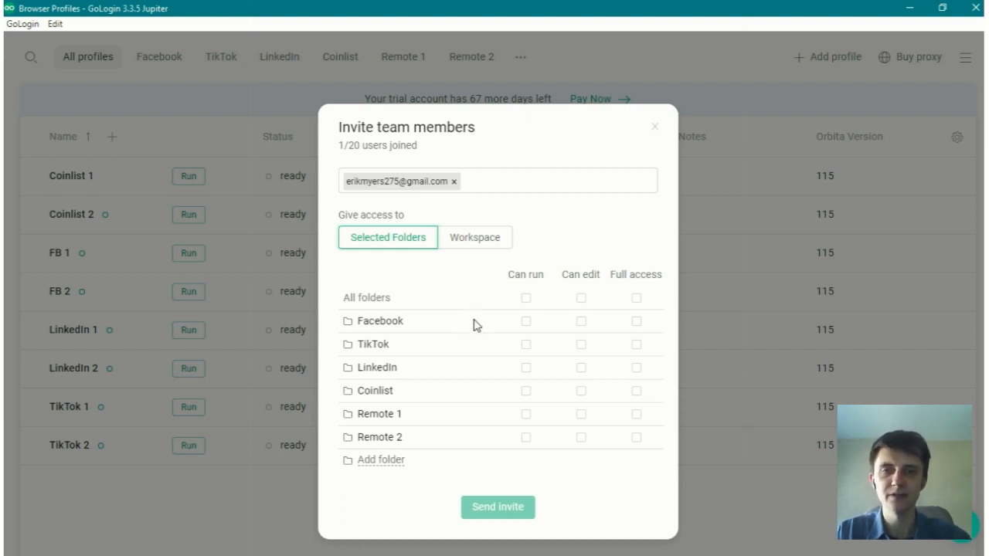
# Step: Try run, edit and full access permissions on the Facebook folder and all folders, and clear them again
pyautogui.click(525, 322)
pyautogui.click(581, 321)
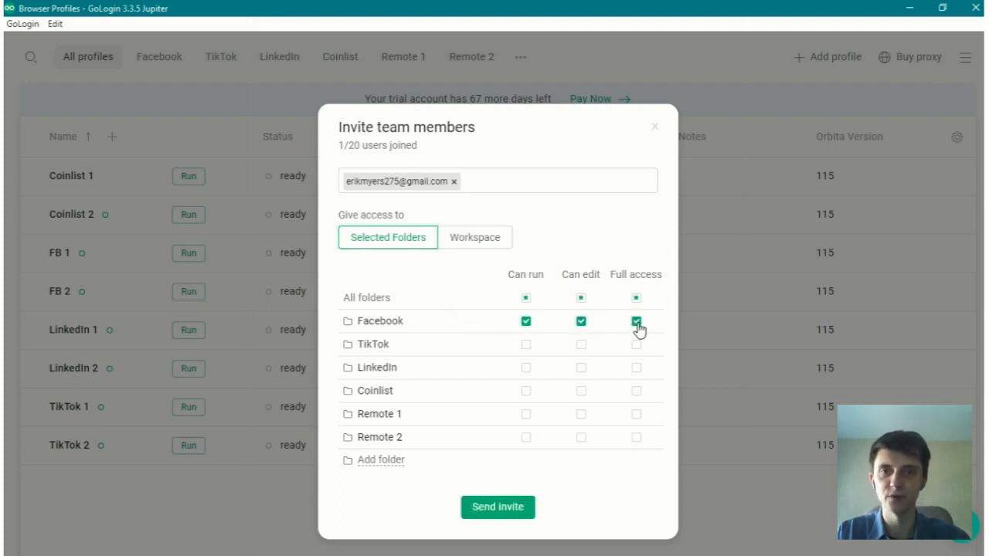
pyautogui.click(525, 299)
pyautogui.click(582, 299)
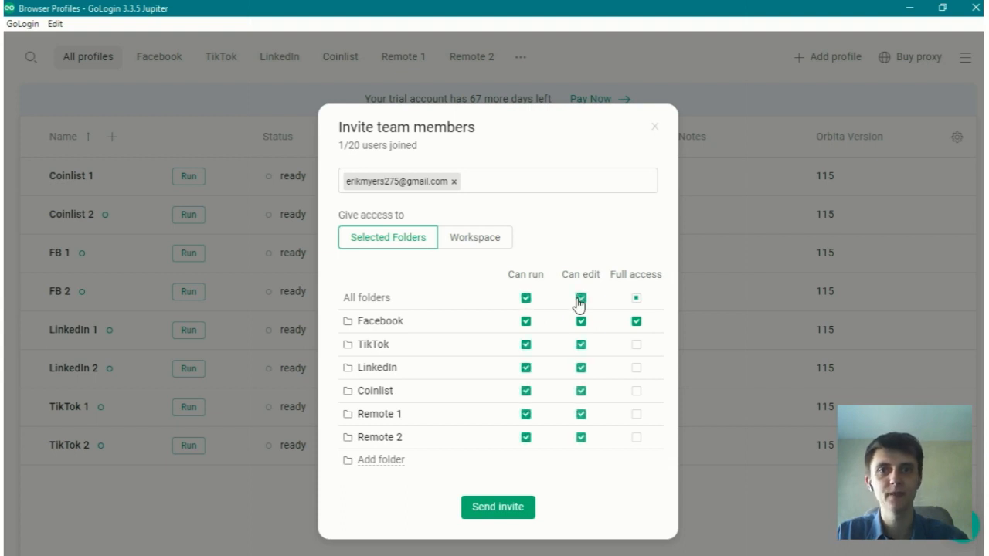
pyautogui.click(636, 300)
pyautogui.click(525, 300)
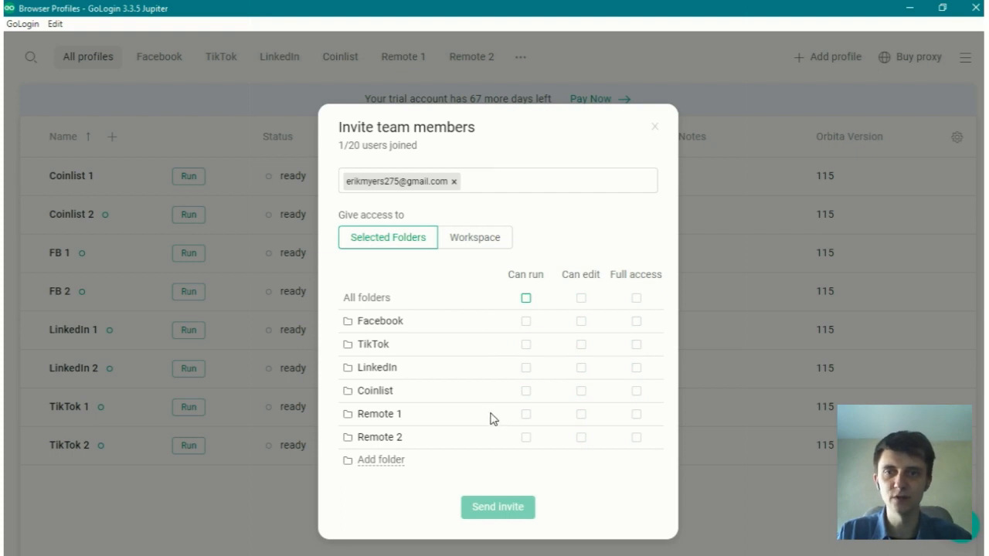
# Step: Grant Can run access to the Remote 1 and Remote 2 folders and send the invite
pyautogui.click(525, 415)
pyautogui.click(528, 441)
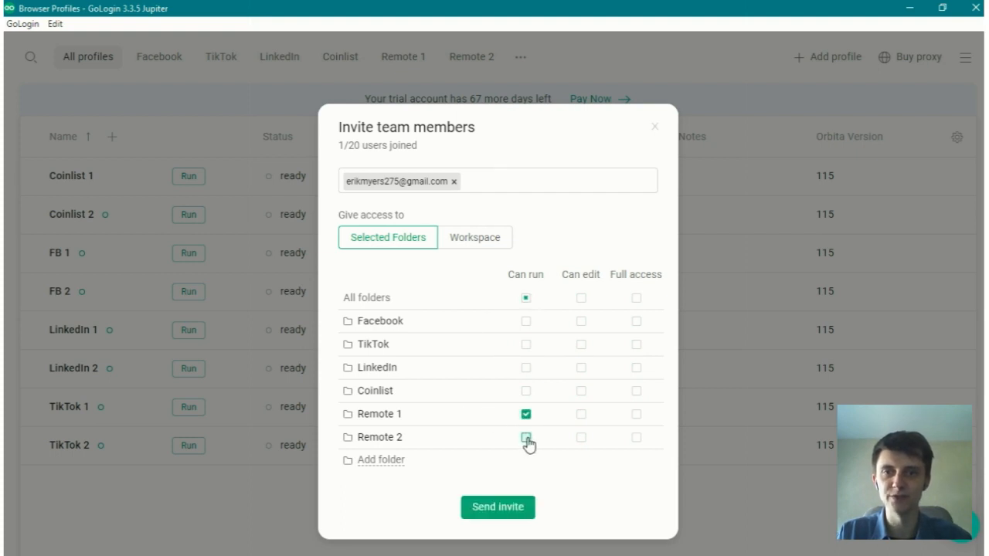
pyautogui.click(499, 512)
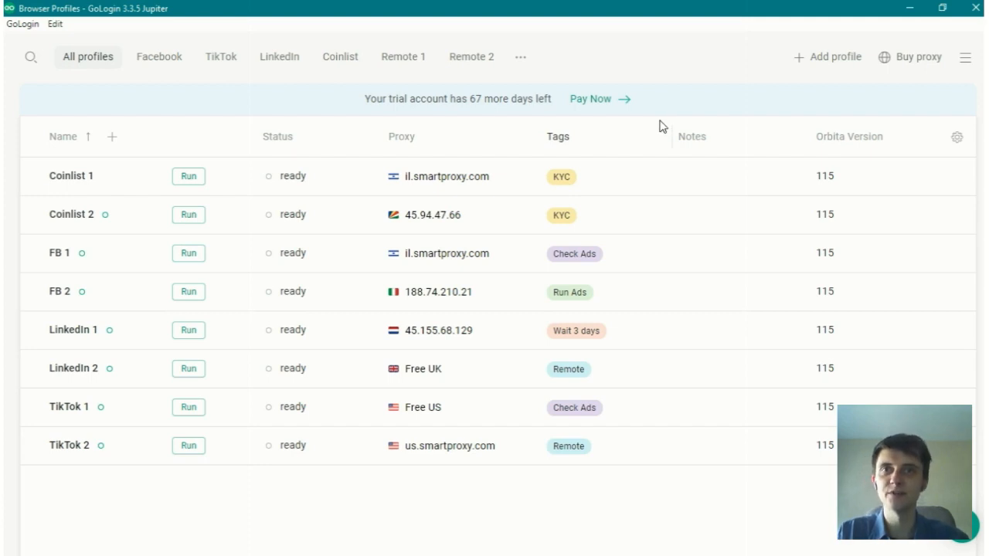
# Step: Open the settings and members page of My Workspace
pyautogui.click(967, 60)
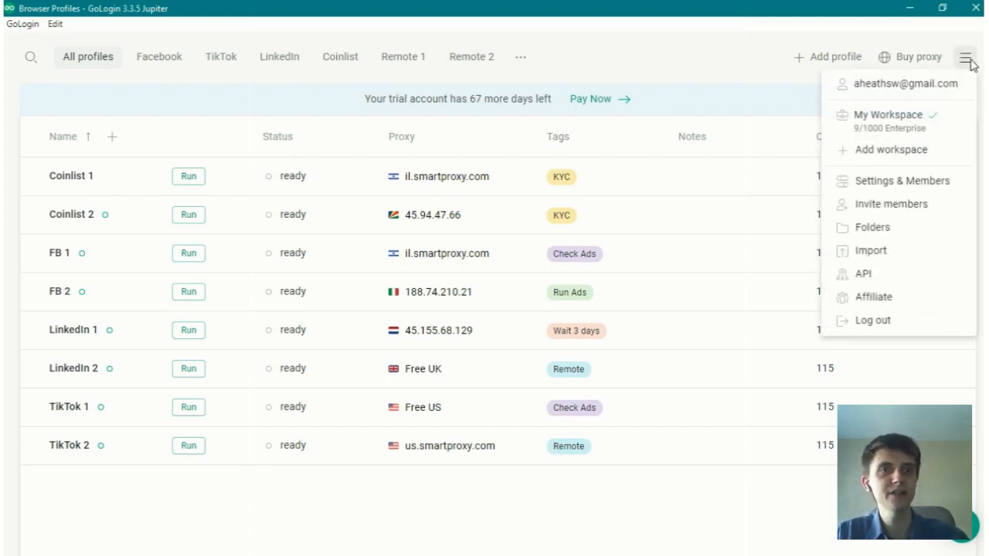
pyautogui.click(901, 190)
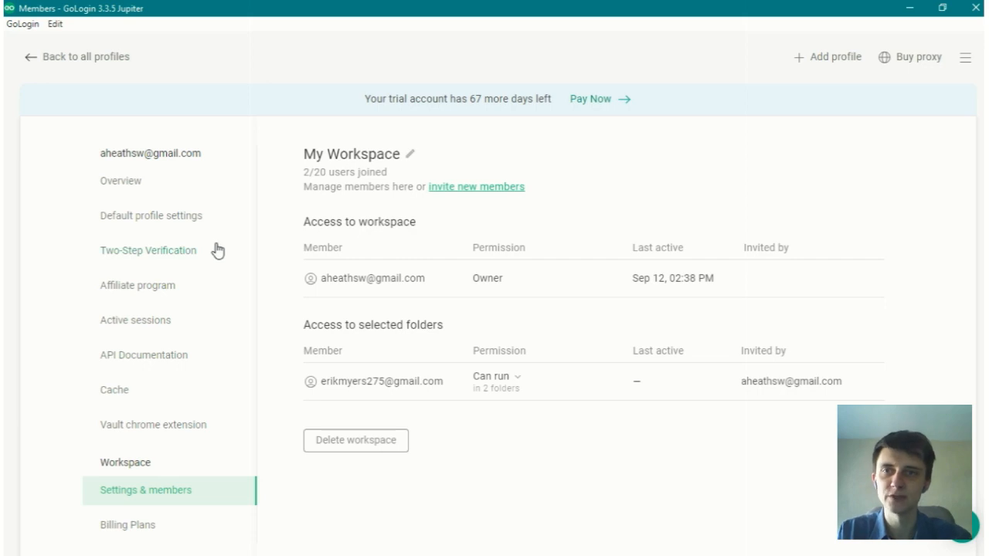
# Step: Try to rename the workspace as My Workspace 111
pyautogui.click(318, 155)
pyautogui.write('111')
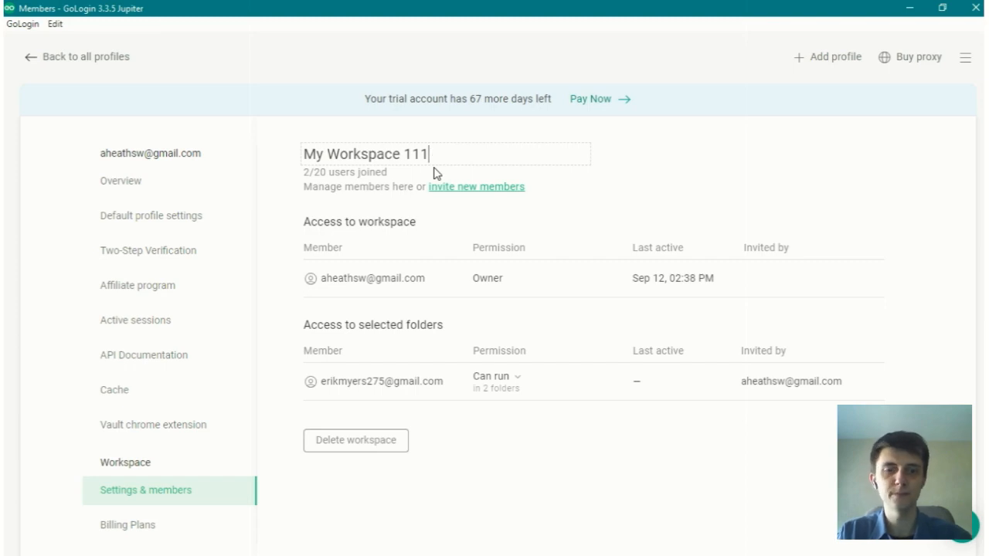
pyautogui.click(267, 206)
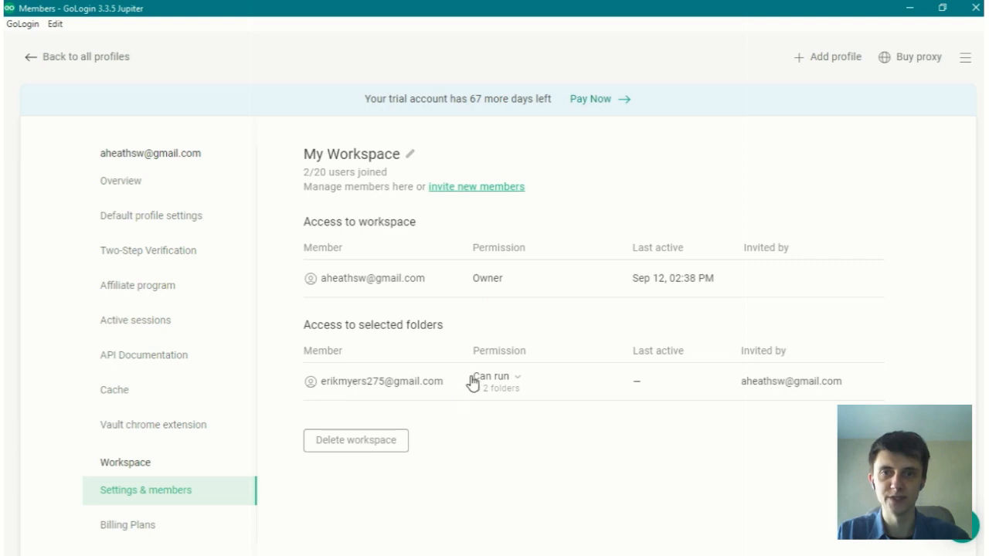
# Step: Remove the invited member from the workspace and return to the list of all profiles
pyautogui.click(519, 382)
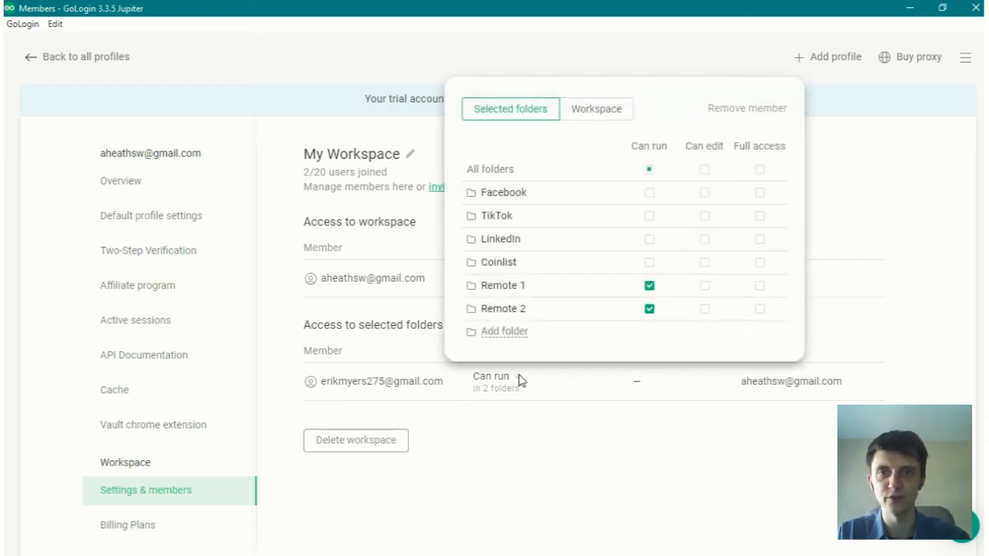
pyautogui.click(758, 112)
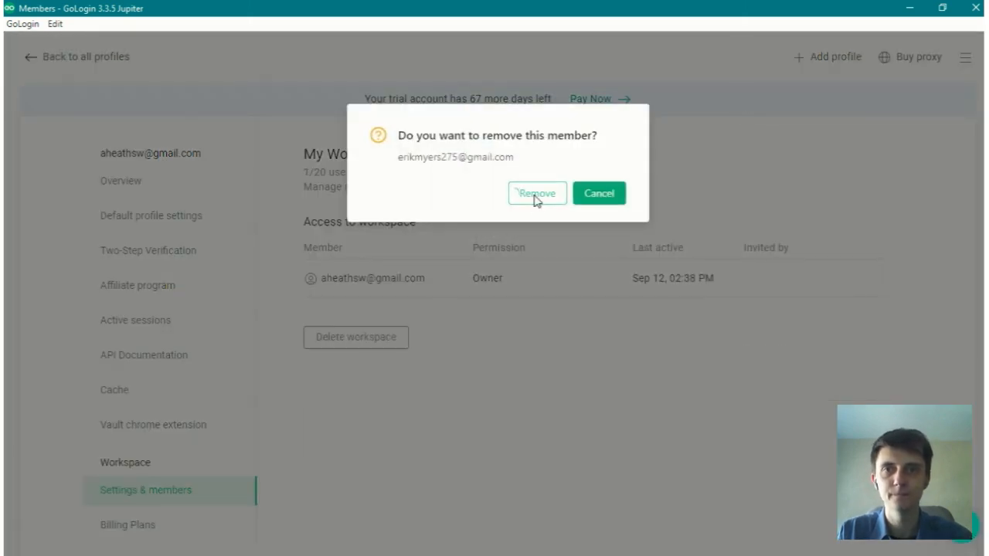
pyautogui.click(537, 198)
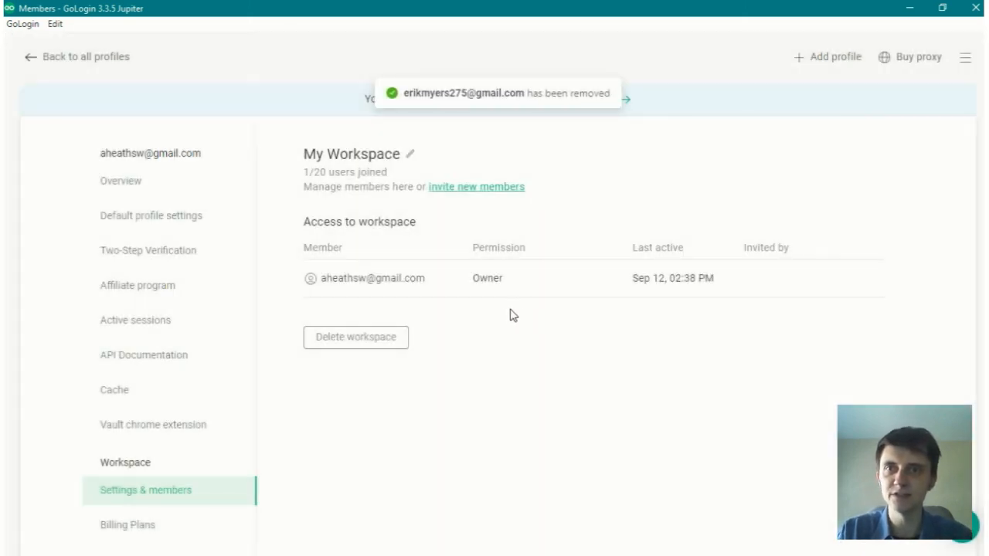
pyautogui.click(31, 61)
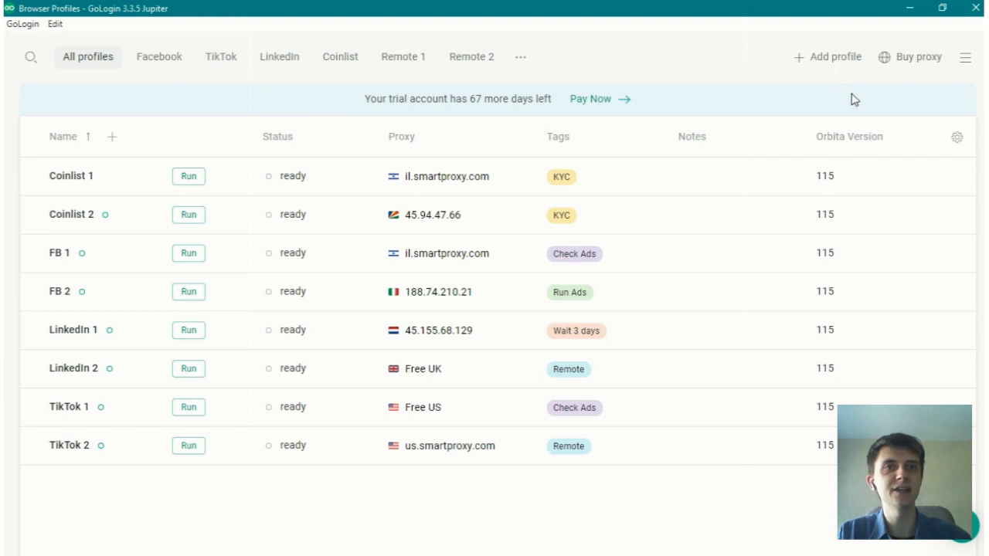
# Step: Create a new workspace titled 111
pyautogui.click(966, 60)
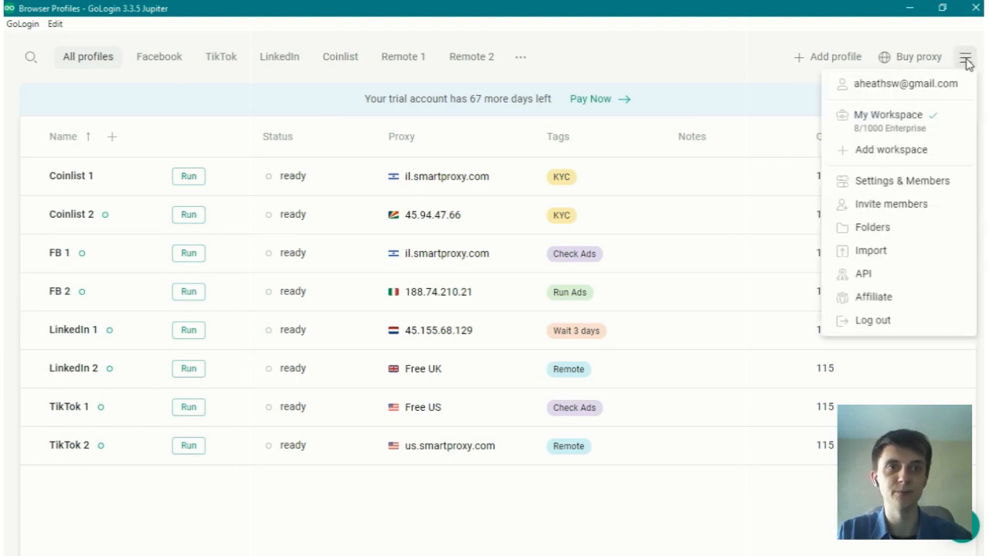
pyautogui.click(889, 153)
pyautogui.click(432, 233)
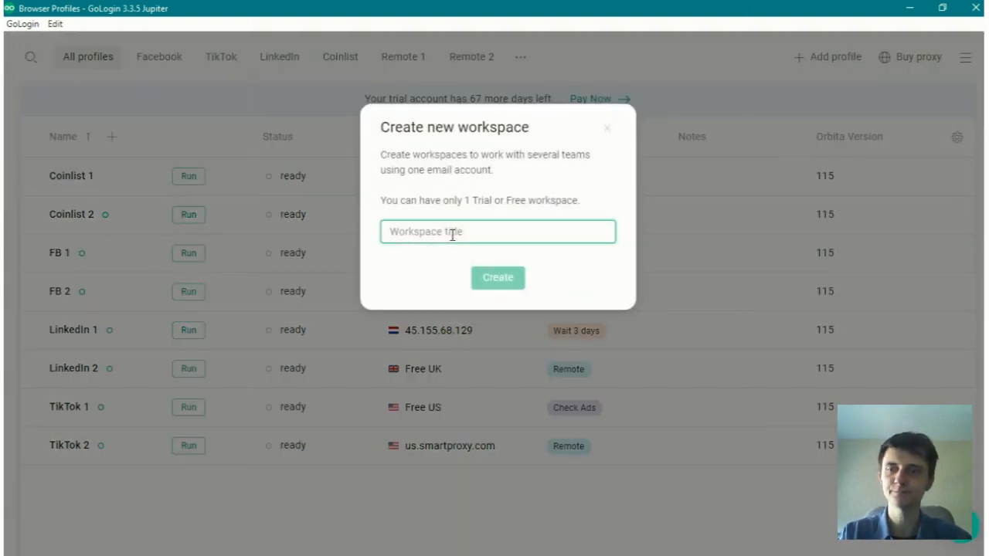
pyautogui.write('111')
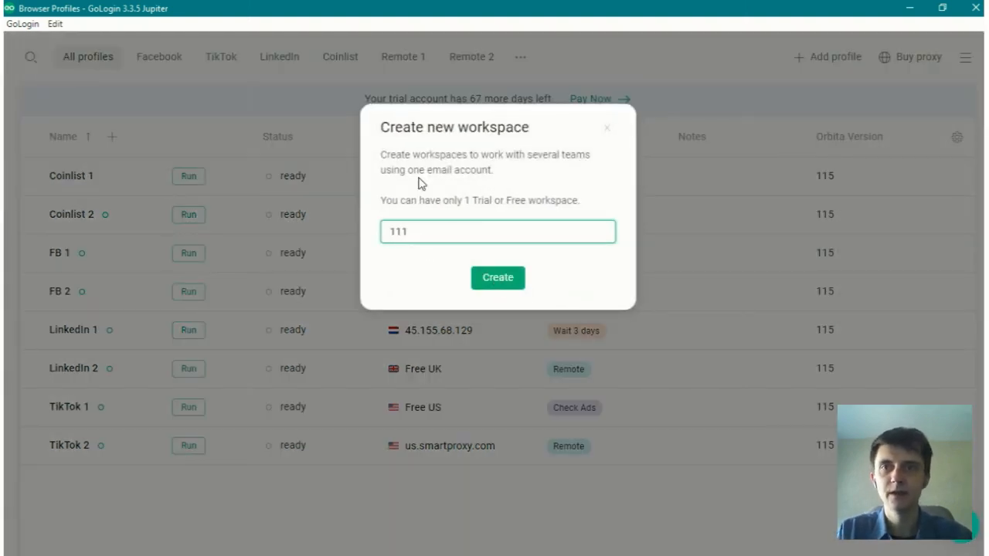
pyautogui.moveTo(380, 202); pyautogui.dragTo(587, 208)
pyautogui.click(587, 208)
pyautogui.click(499, 280)
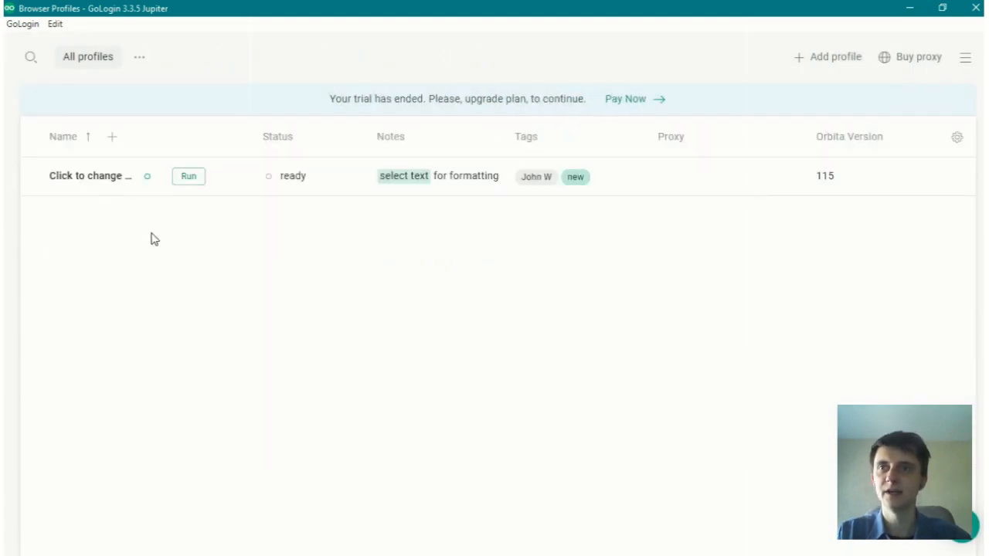
# Step: Try to add a profile in workspace 111 and close the pricing page
pyautogui.click(113, 140)
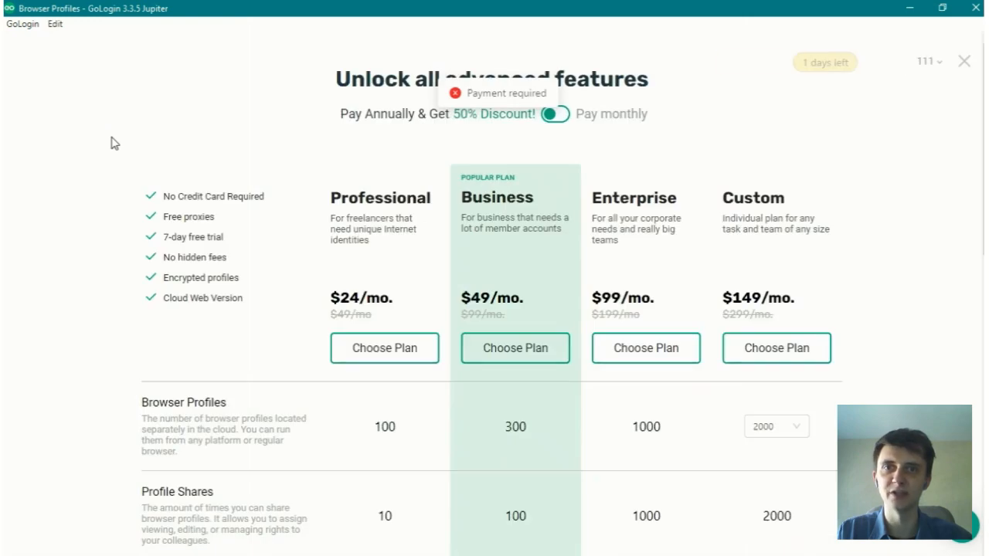
pyautogui.click(965, 64)
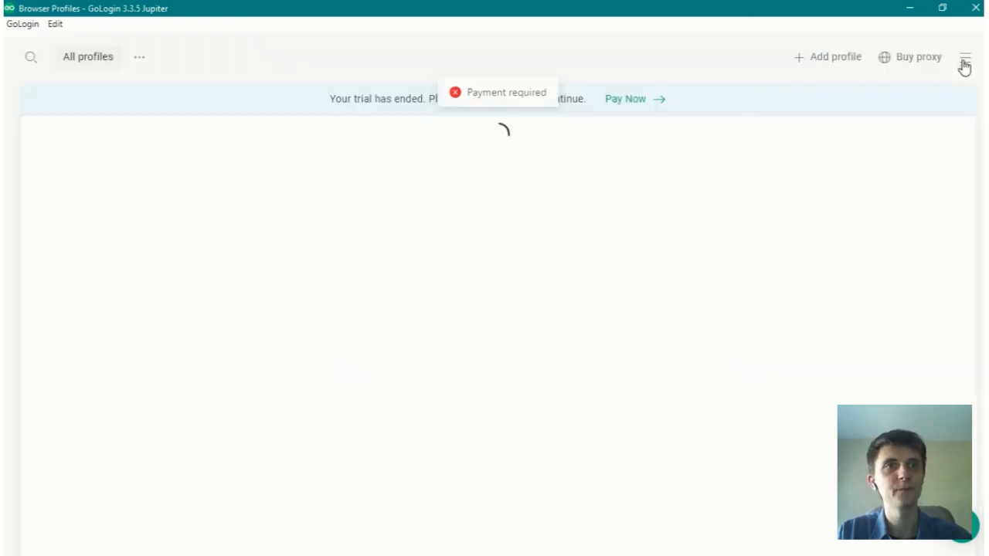
# Step: Delete workspace 111 from its settings and members page, confirming with the word Delete
pyautogui.click(966, 61)
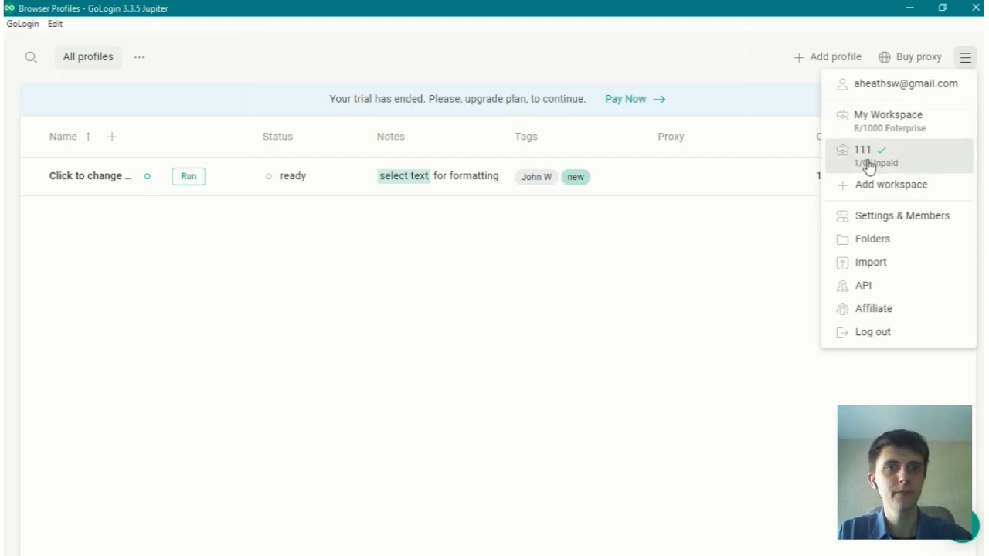
pyautogui.click(907, 220)
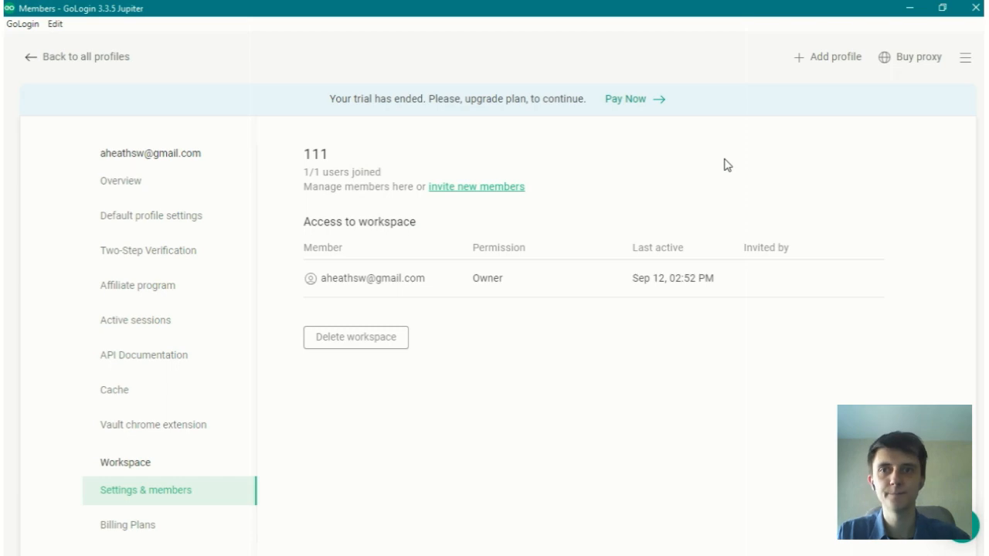
pyautogui.click(355, 346)
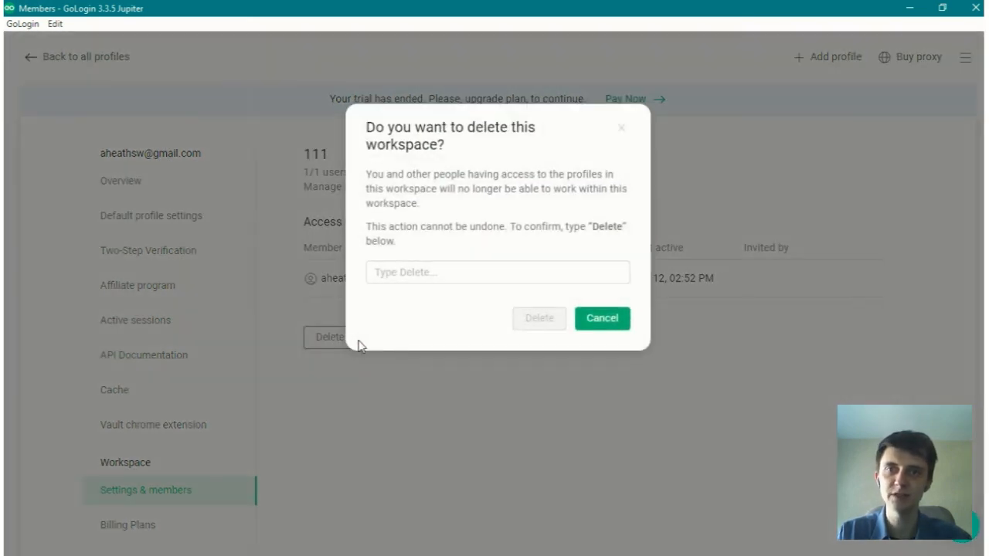
pyautogui.click(451, 272)
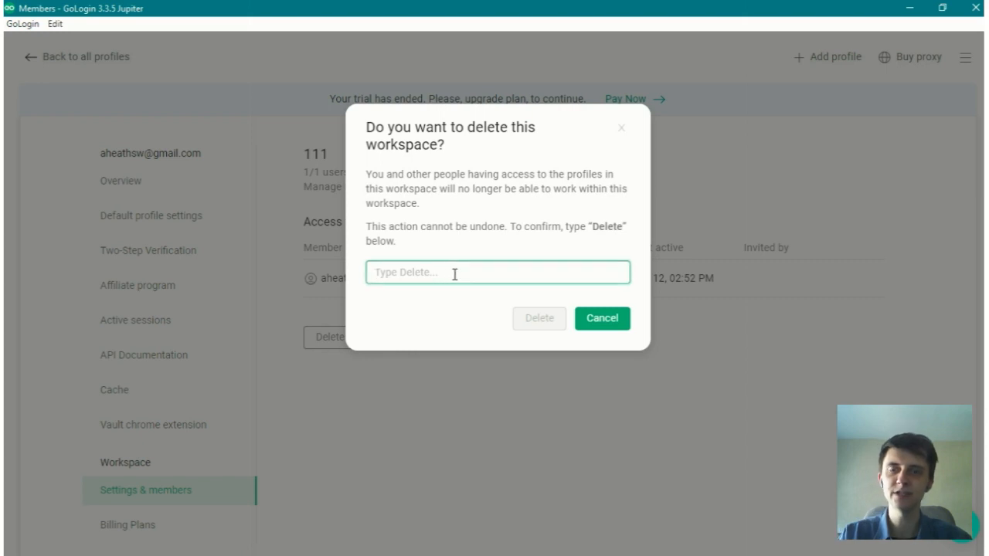
pyautogui.write('Delete')
pyautogui.click(530, 324)
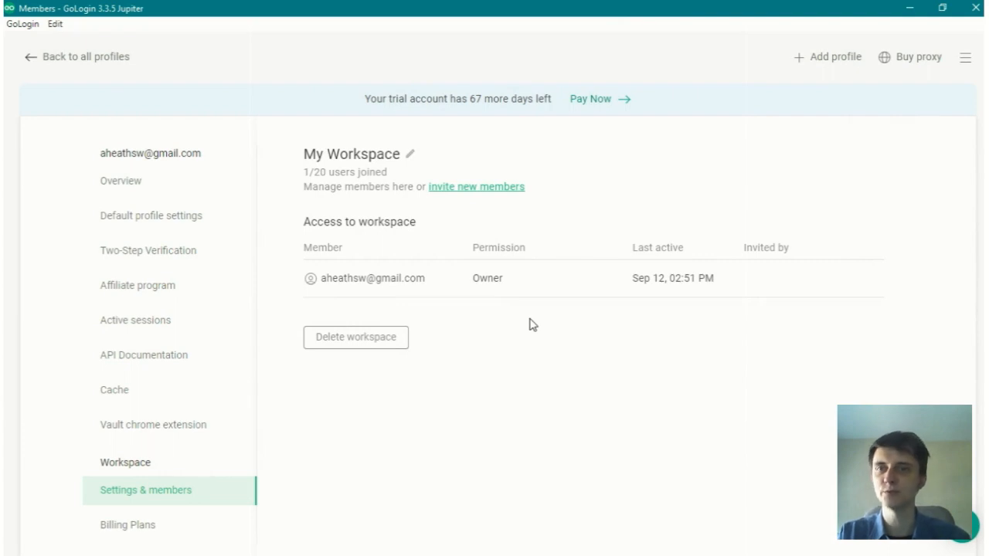
# Step: Choose My Workspace as the active workspace and go back to all profiles
pyautogui.click(965, 57)
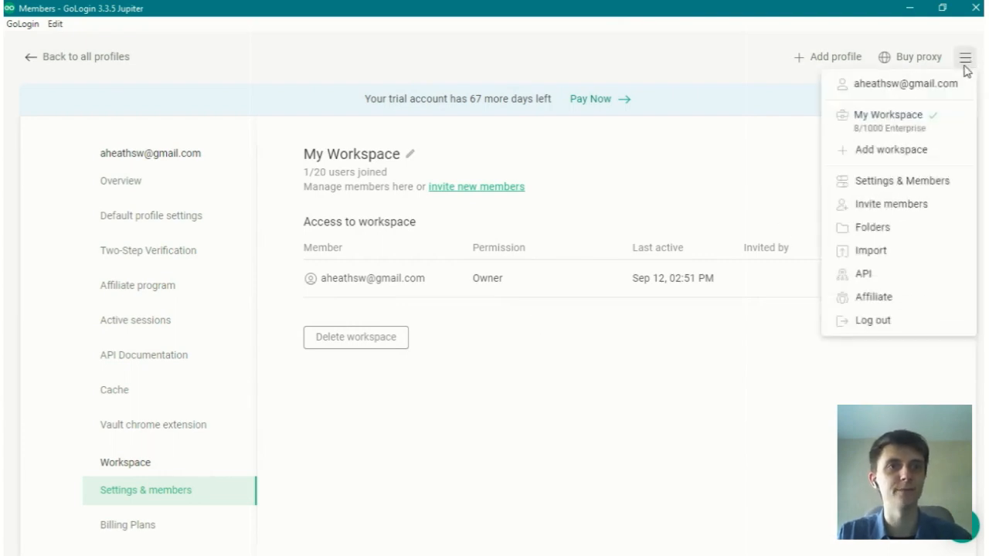
pyautogui.click(909, 131)
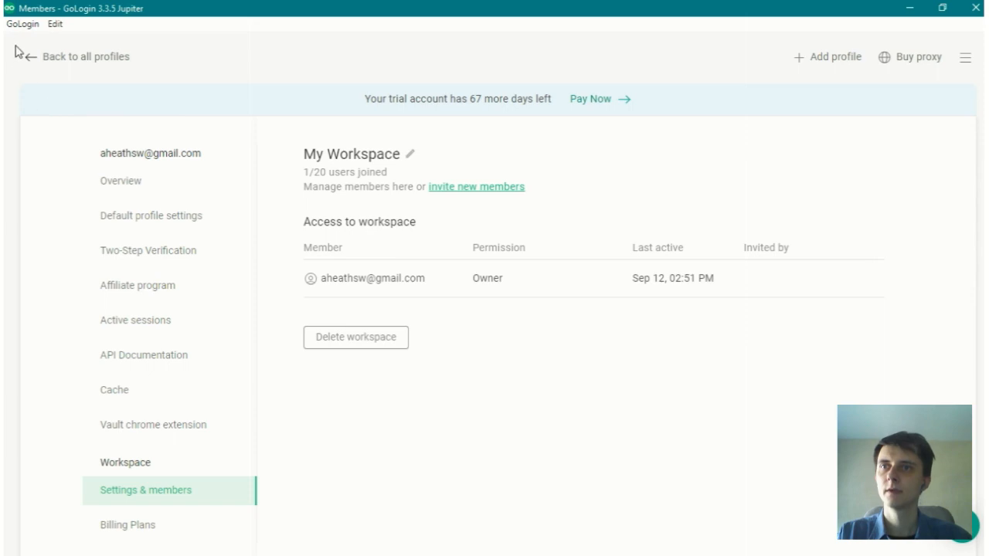
pyautogui.click(30, 63)
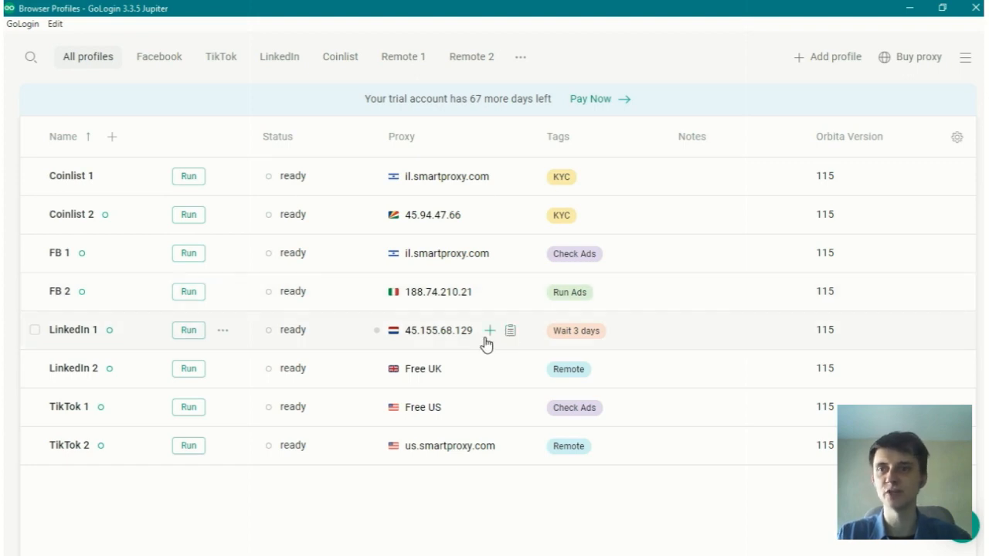
# Step: Share profiles FB 1 and FB 2 with a team member's e-mail, giving them the Can edit role
pyautogui.click(34, 253)
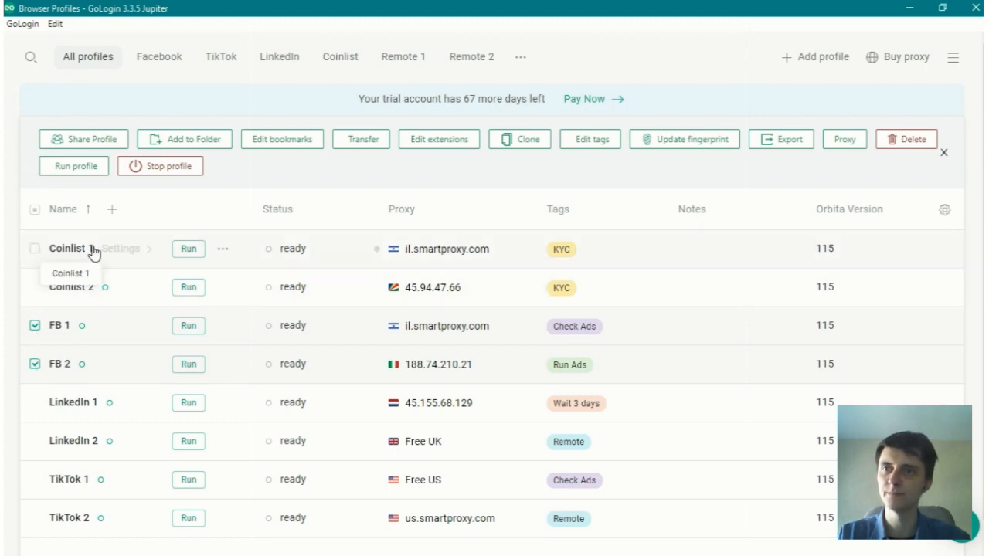
pyautogui.click(87, 143)
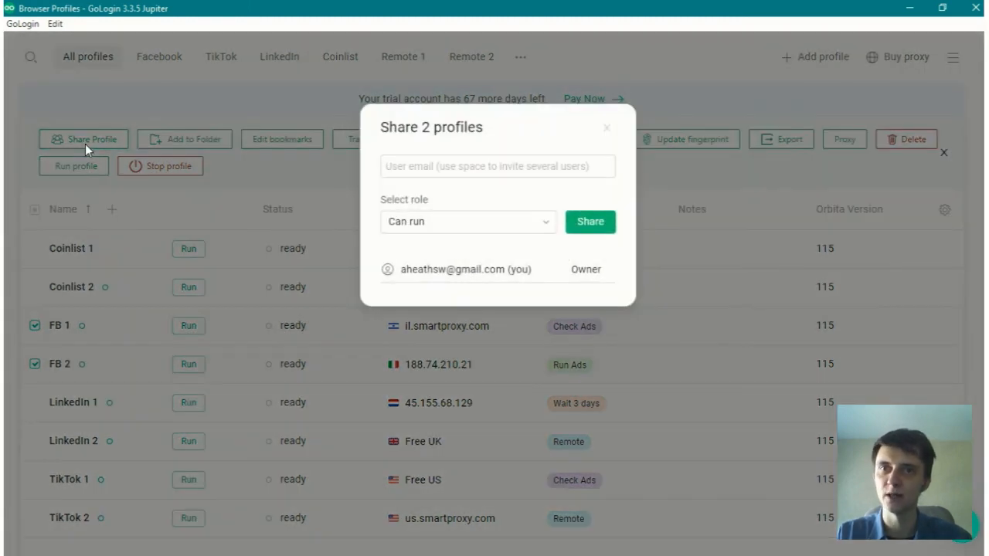
pyautogui.hotkey('ctrl', 'v')
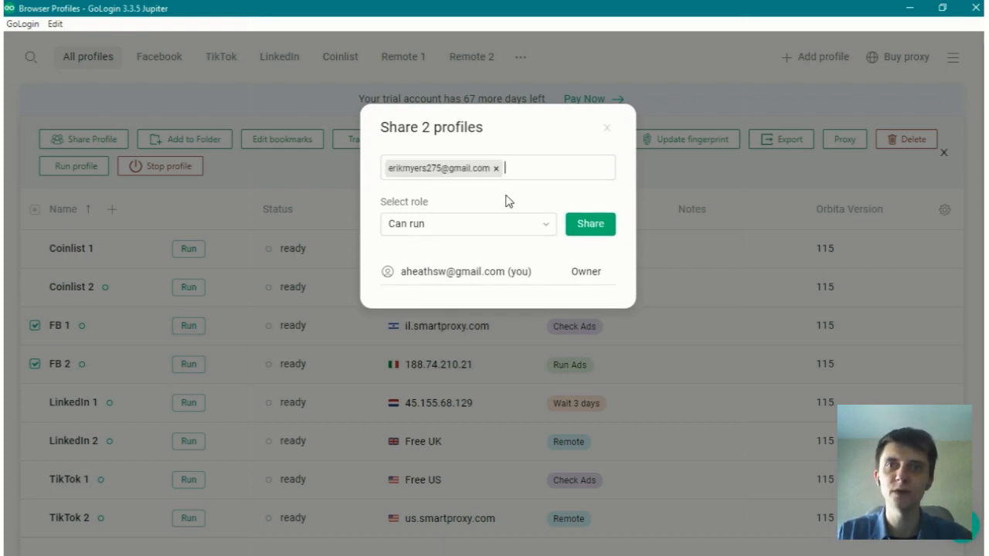
pyautogui.click(495, 231)
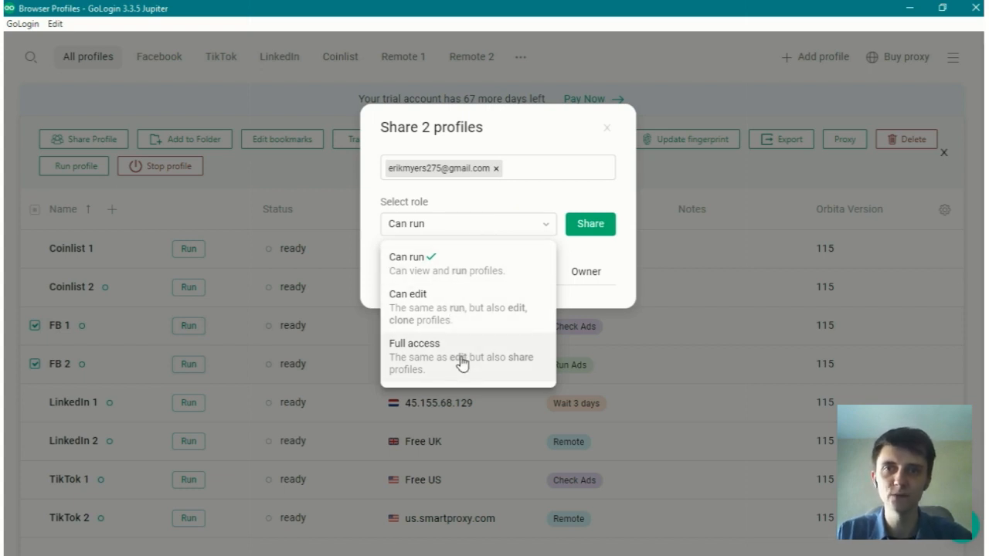
pyautogui.click(439, 310)
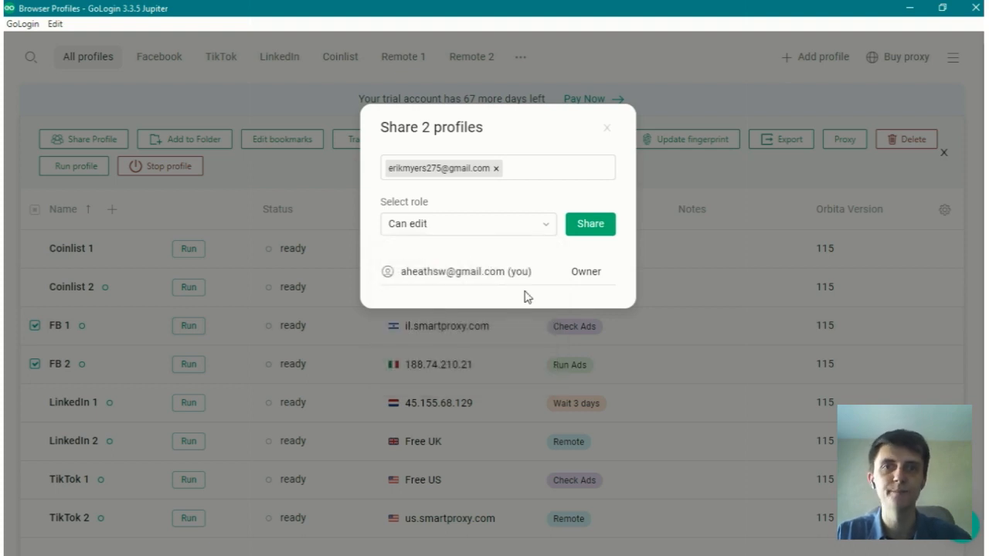
pyautogui.click(591, 234)
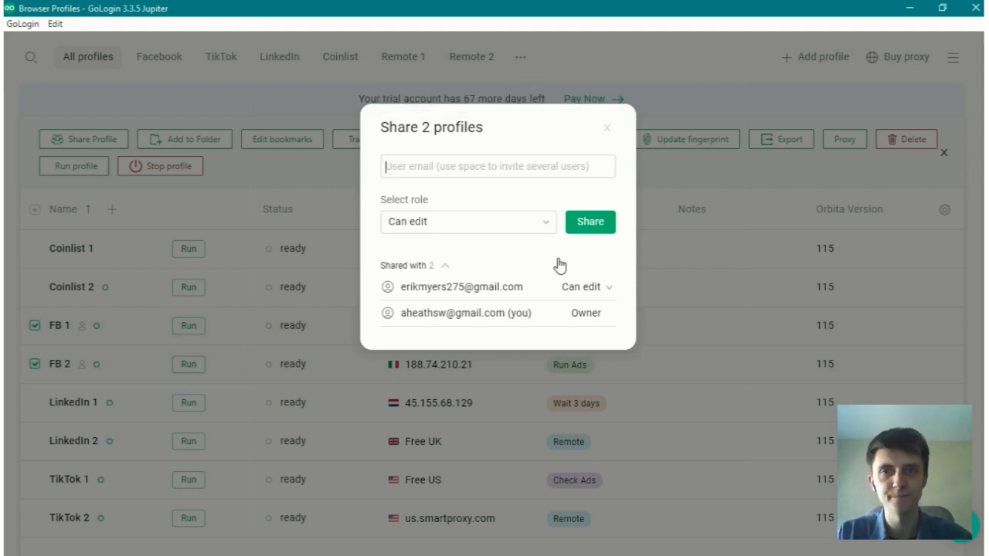
# Step: Remove the team member's shared access to FB 1 and FB 2, and clear the profile selection
pyautogui.click(612, 291)
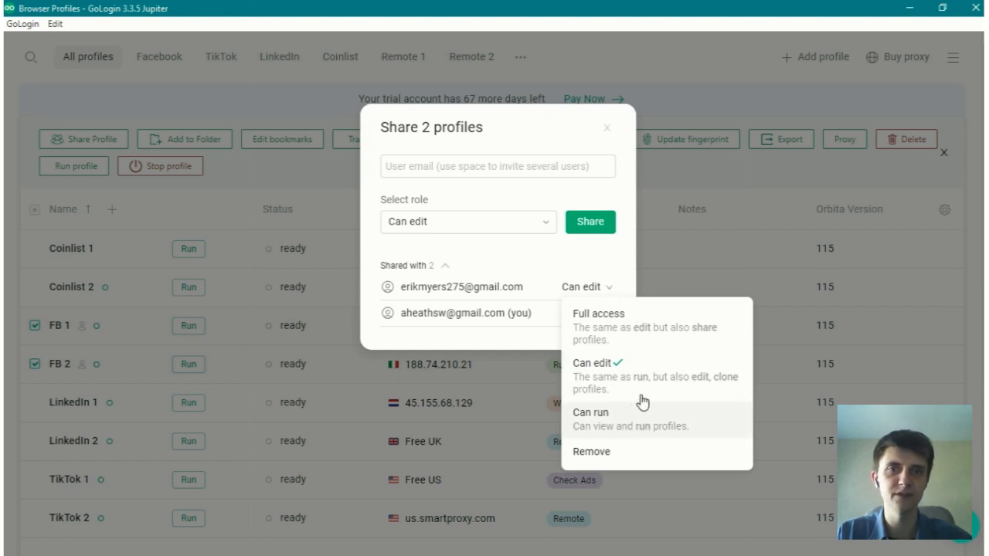
pyautogui.click(619, 455)
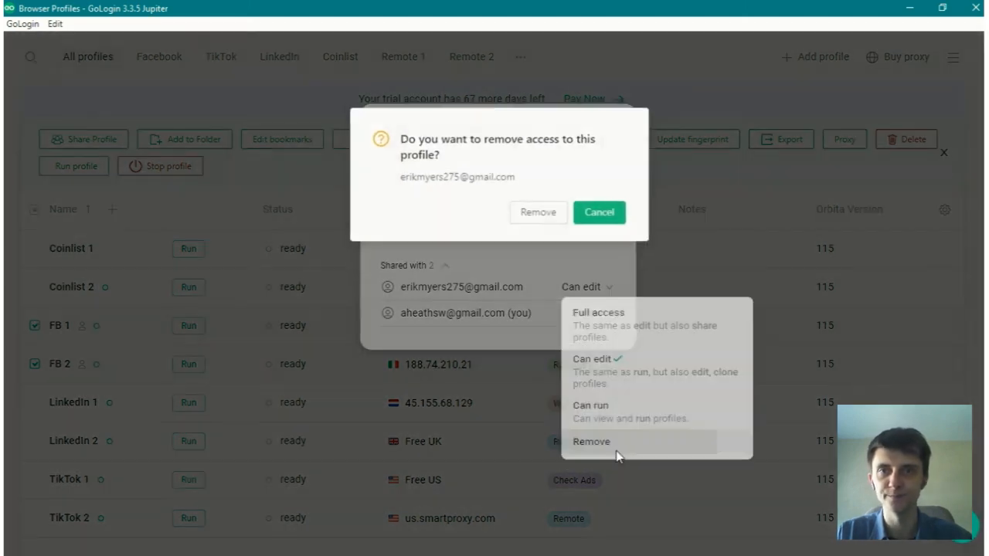
pyautogui.click(544, 210)
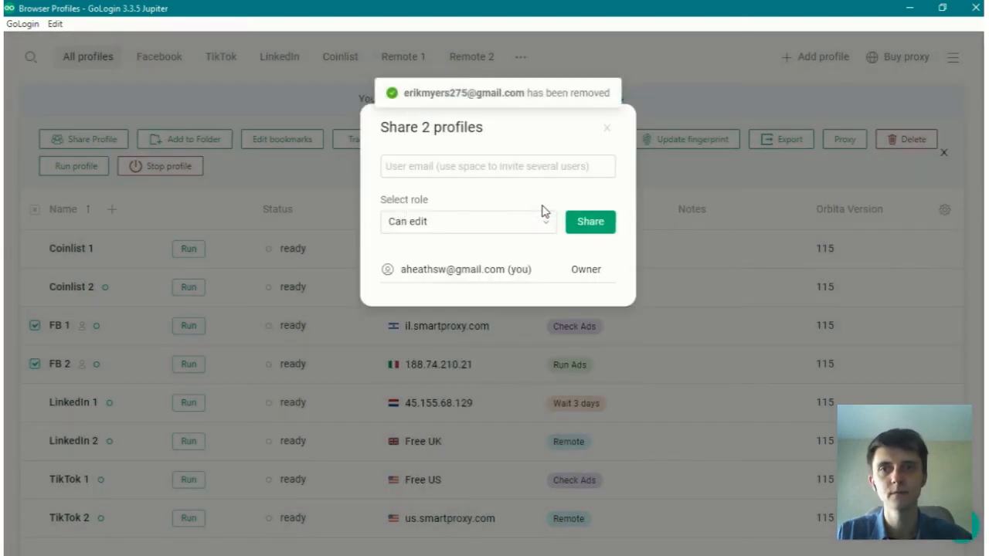
pyautogui.click(606, 129)
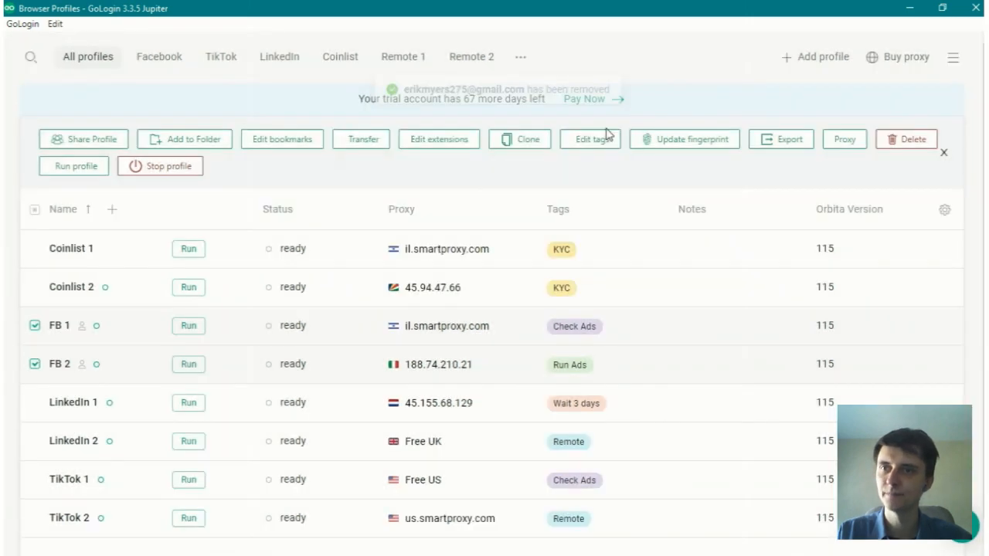
pyautogui.click(34, 326)
pyautogui.click(35, 364)
pyautogui.click(96, 65)
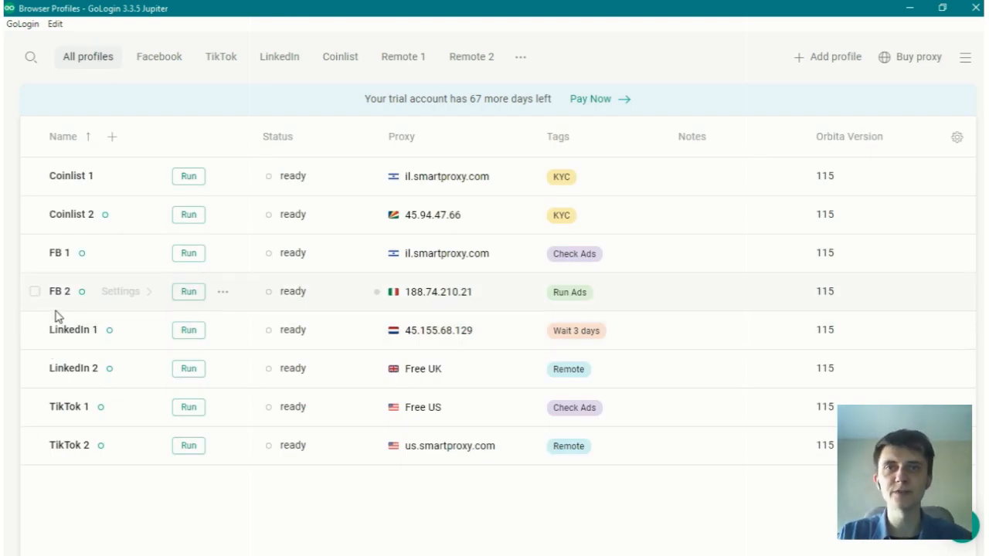
# Step: Try to transfer profiles FB 1 and FB 2 to a new owner's e-mail, cancelling at the confirmation
pyautogui.click(34, 253)
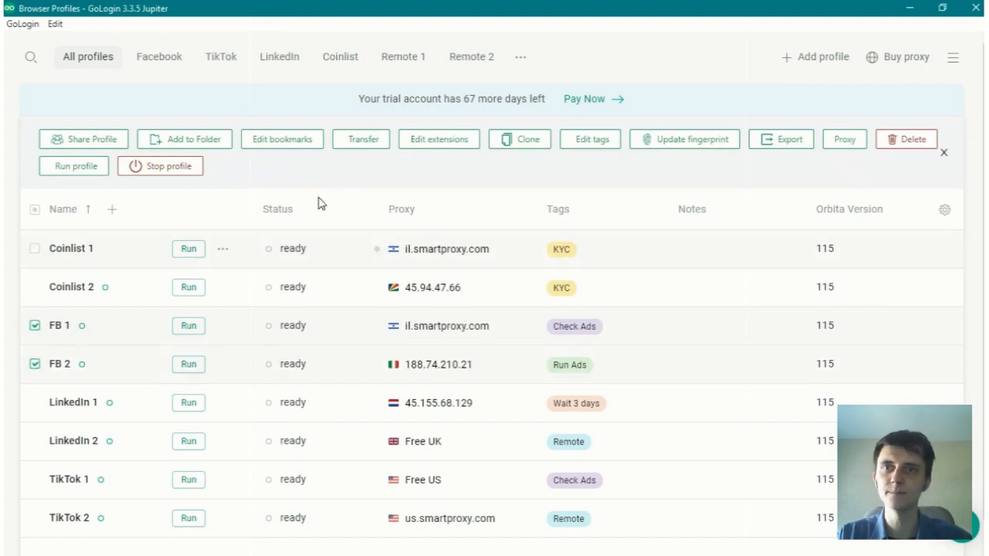
pyautogui.click(363, 146)
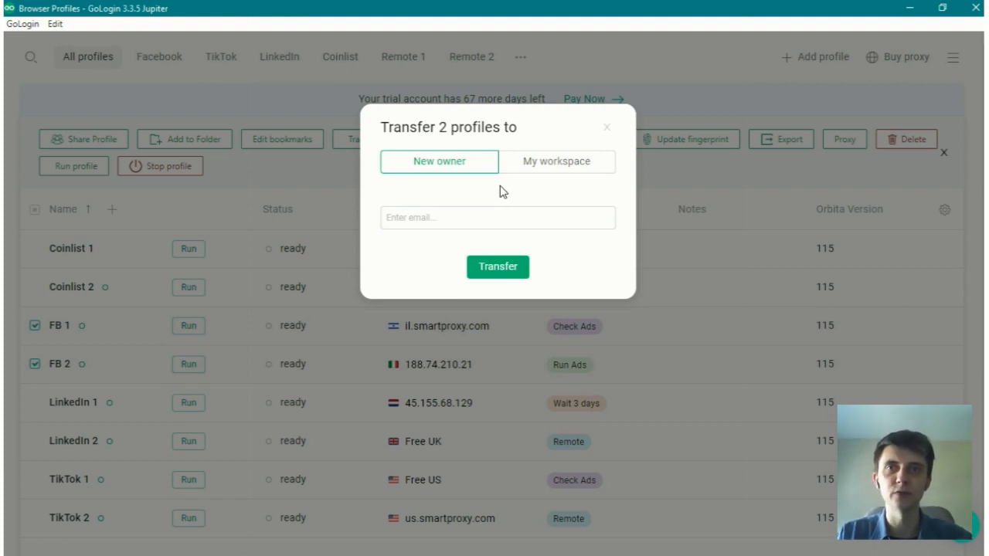
pyautogui.click(431, 216)
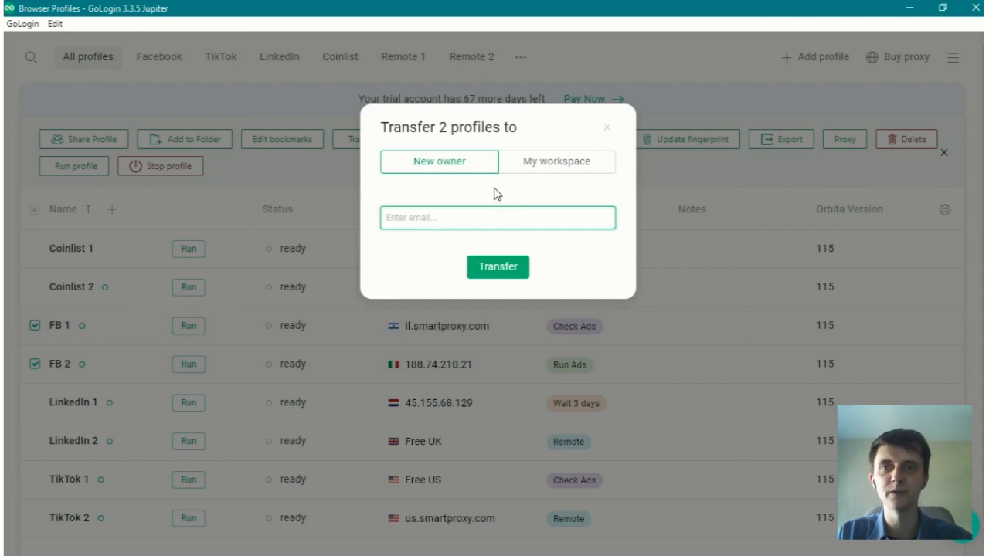
pyautogui.hotkey('ctrl', 'v')
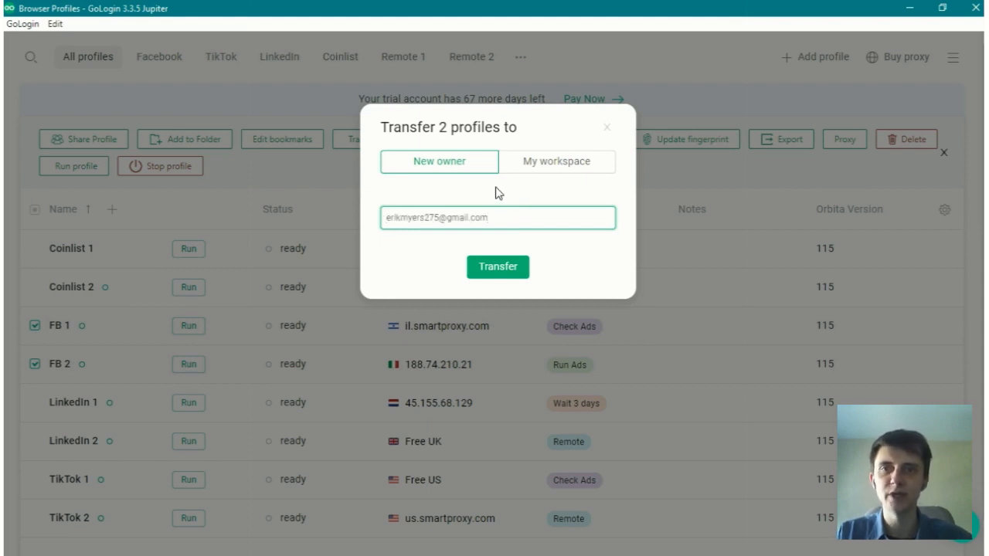
pyautogui.click(498, 267)
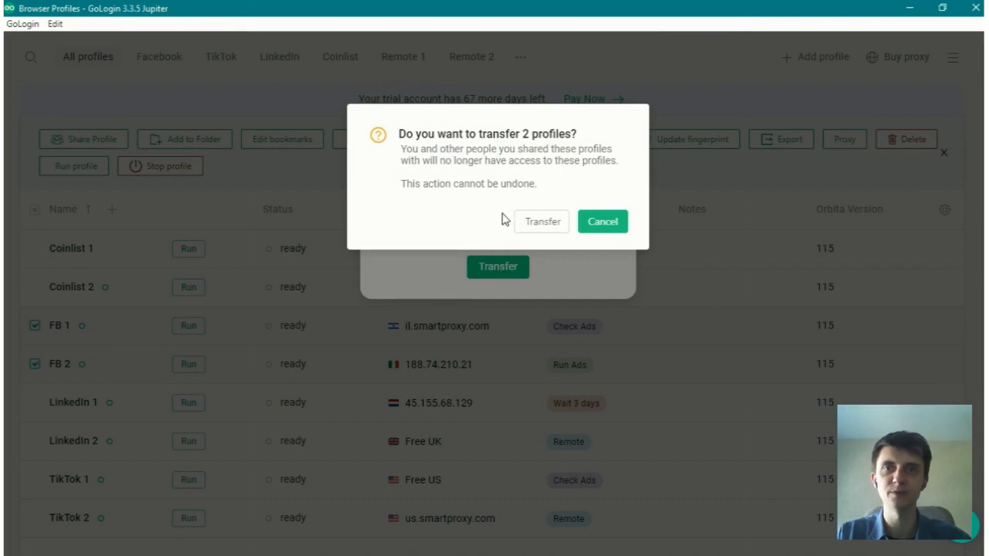
pyautogui.moveTo(423, 160); pyautogui.dragTo(618, 161)
pyautogui.click(551, 188)
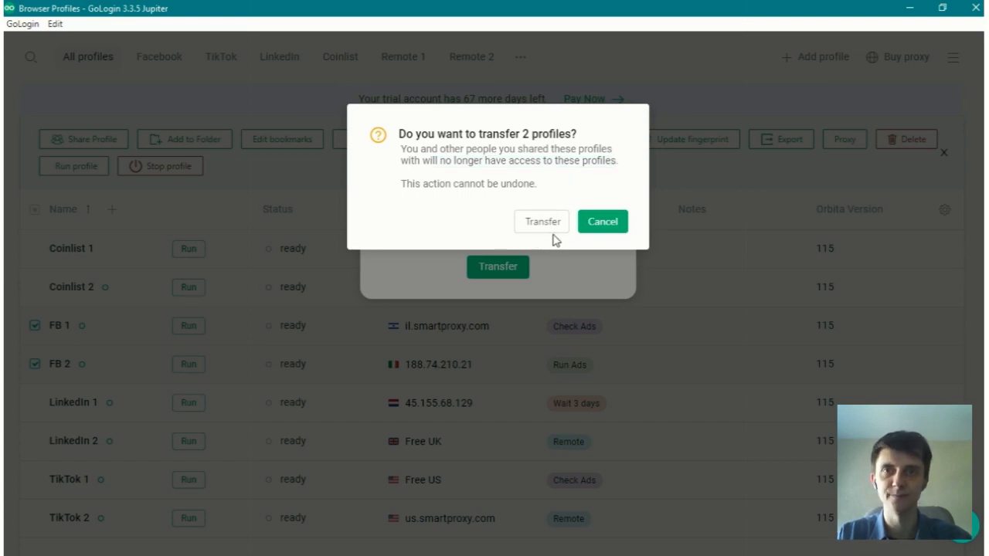
pyautogui.click(602, 222)
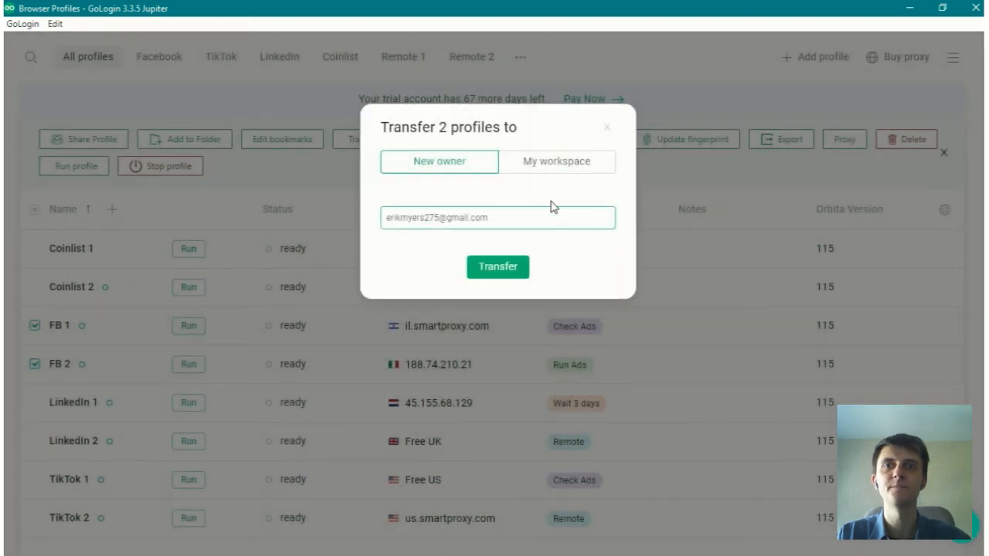
# Step: Check which of your own workspaces FB 1 and FB 2 can be transferred to, and close the transfer dialog
pyautogui.click(557, 169)
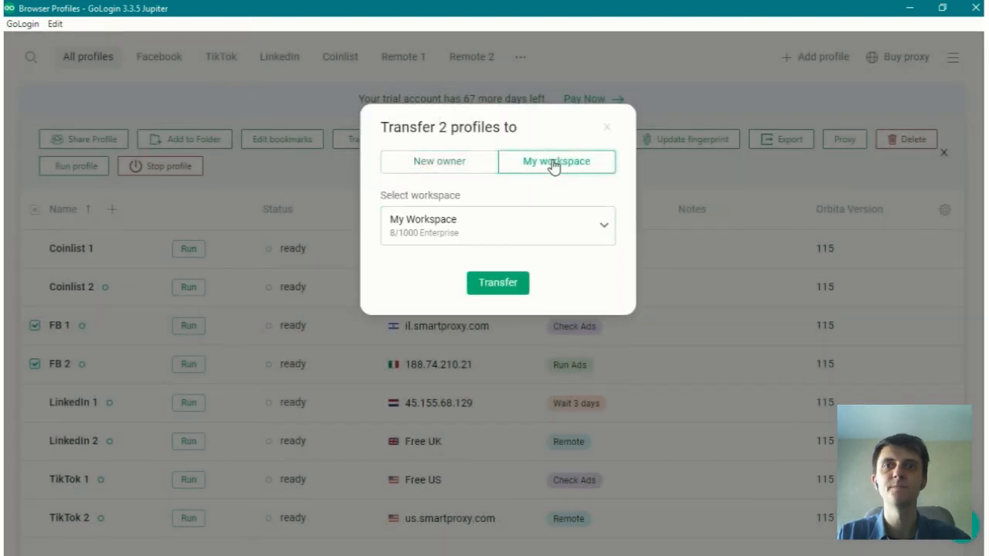
pyautogui.click(584, 237)
pyautogui.click(577, 226)
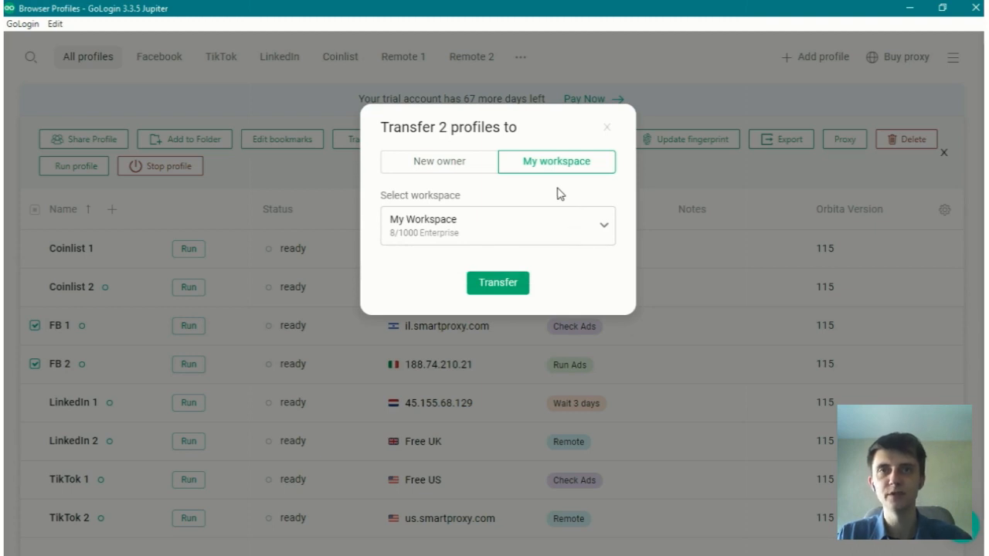
pyautogui.click(576, 234)
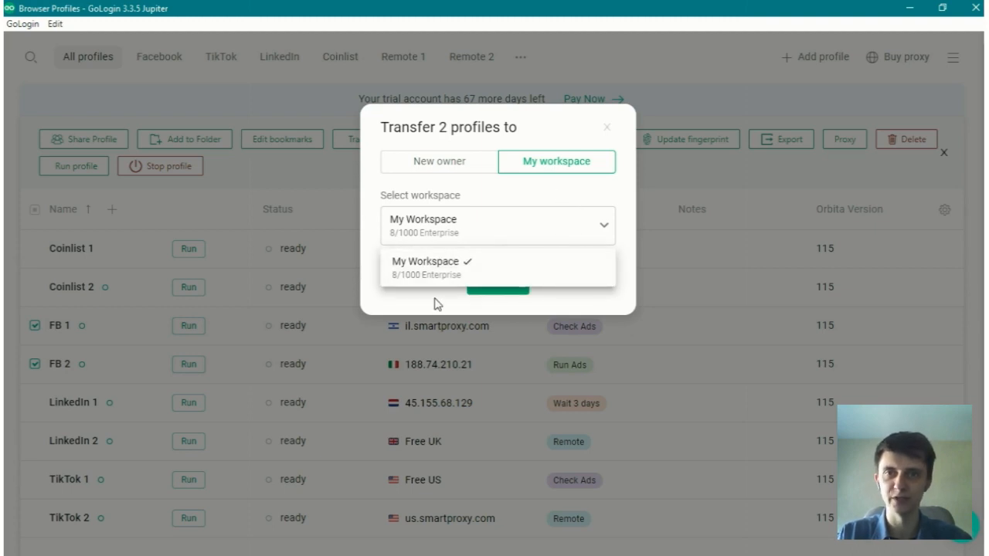
pyautogui.click(482, 279)
pyautogui.click(606, 126)
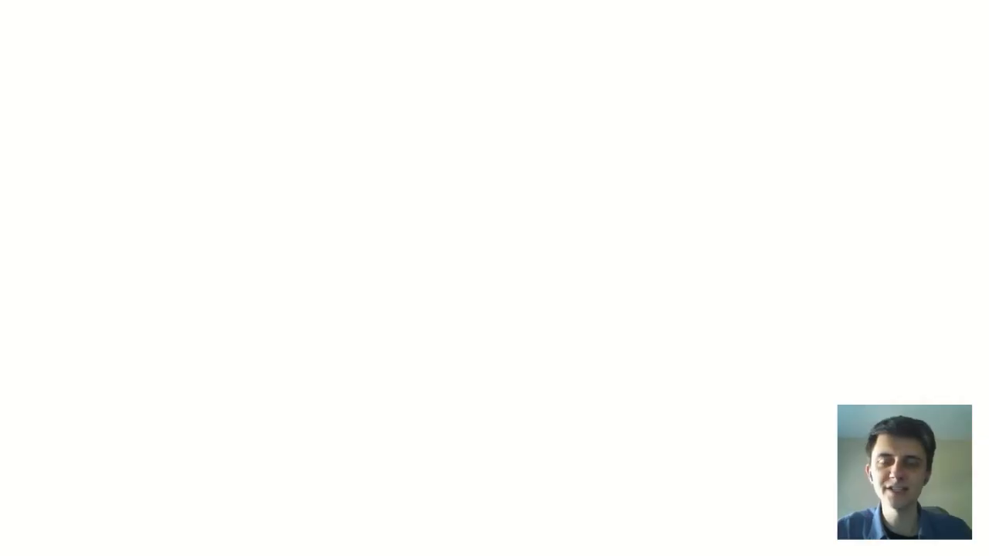